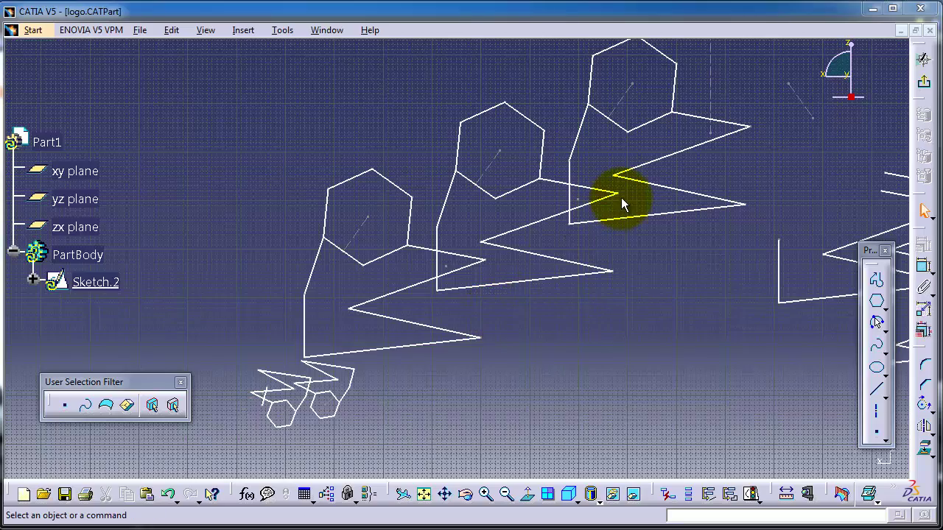
- Browse the Fix Together constraint options and the Insert menu without applying anything
mouse_move(753, 158)
middle_down()
mouse_move(695, 207)
mouse_move(636, 224)
mouse_move(606, 201)
mouse_move(642, 223)
mouse_move(611, 213)
mouse_move(568, 162)
mouse_move(596, 146)
mouse_move(685, 145)
middle_up()
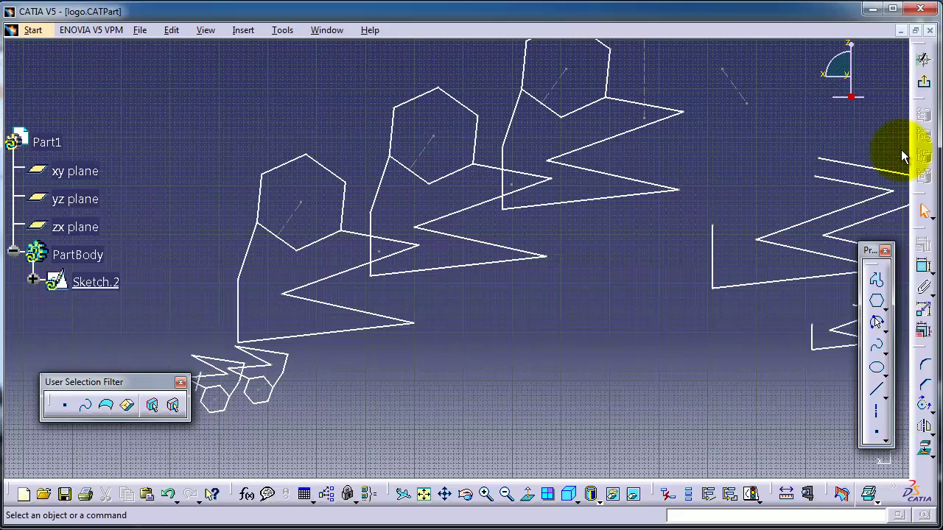
click(928, 299)
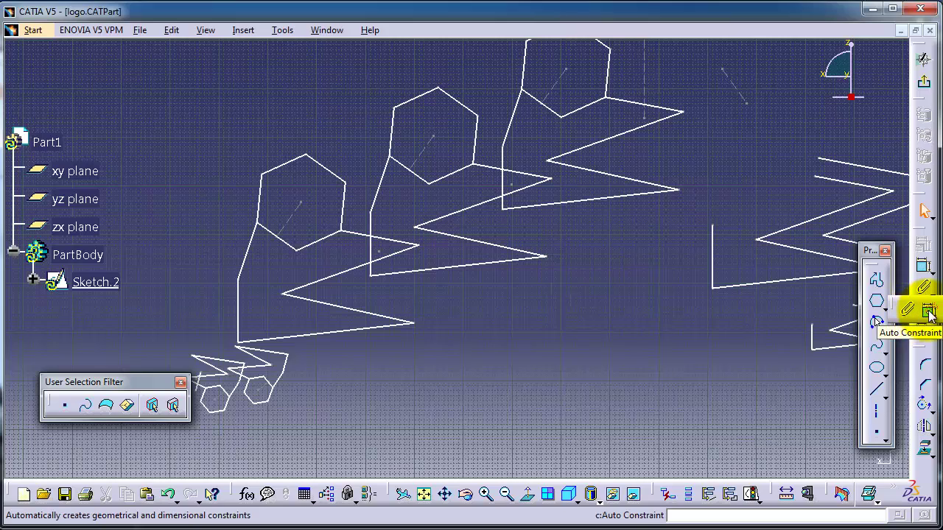
click(636, 346)
click(242, 30)
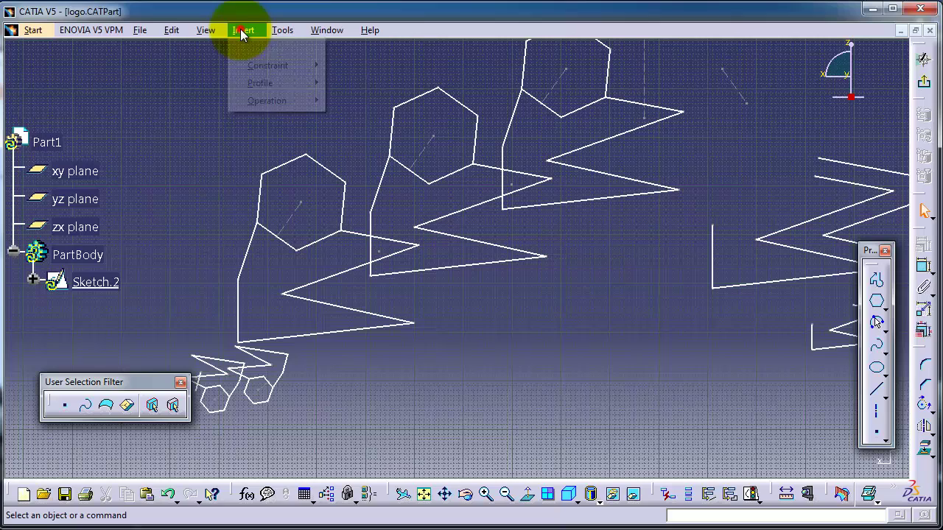
mouse_move(238, 99)
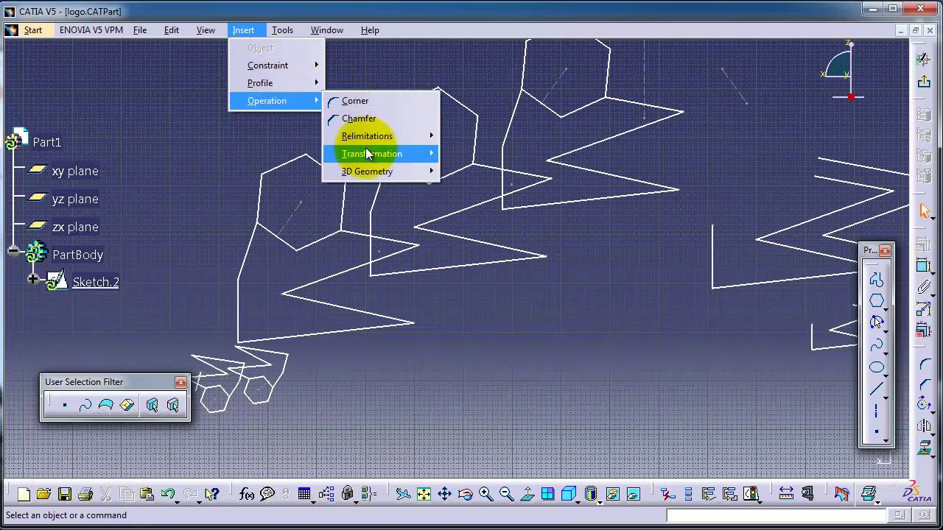
mouse_move(377, 156)
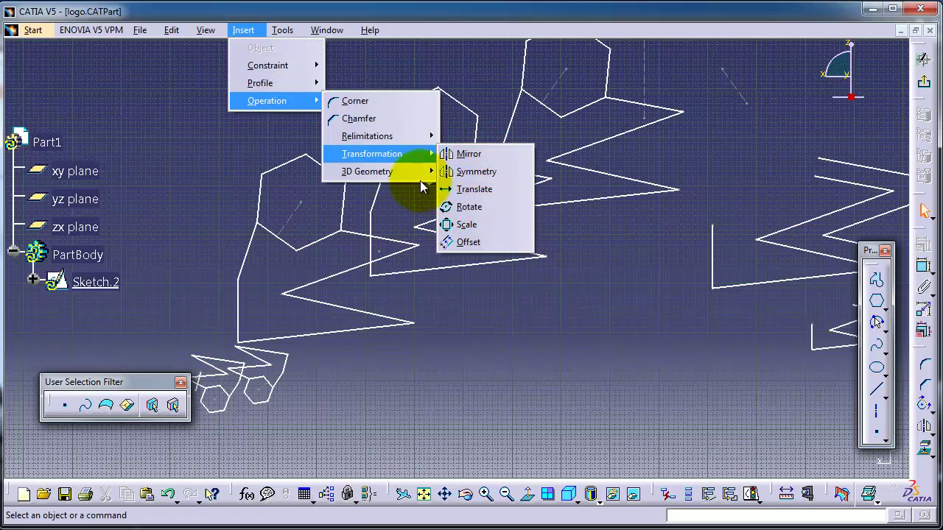
mouse_move(409, 179)
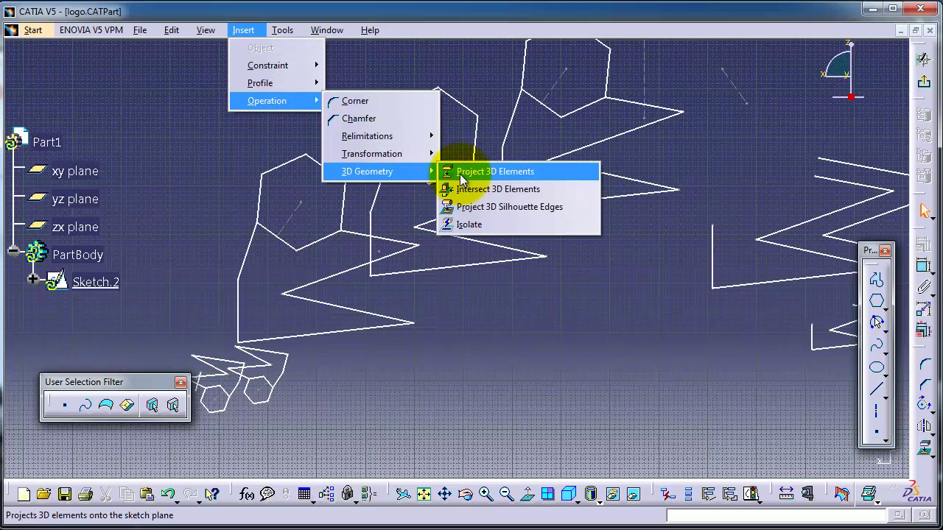
click(510, 322)
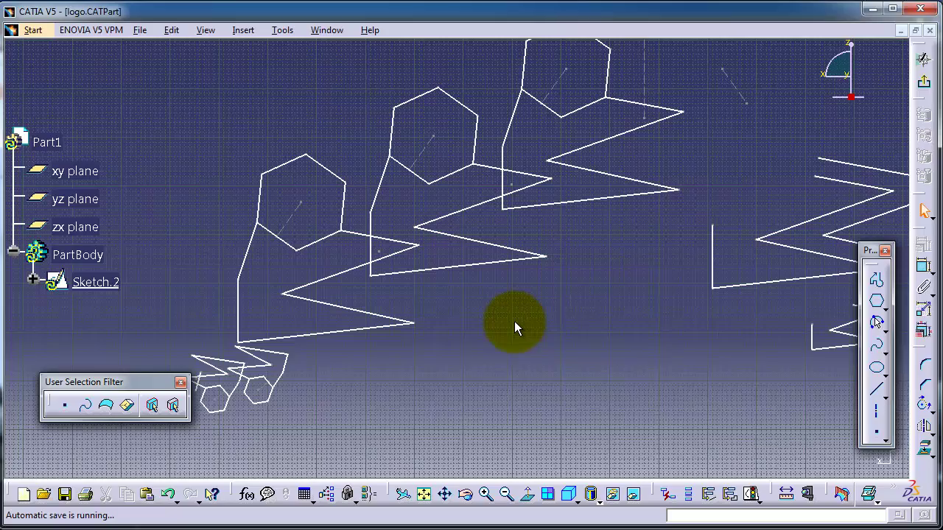
- Bring the arc-and-line profile into view and drag its lines and arc to reshape it
middle_drag(631, 346, 509, 331)
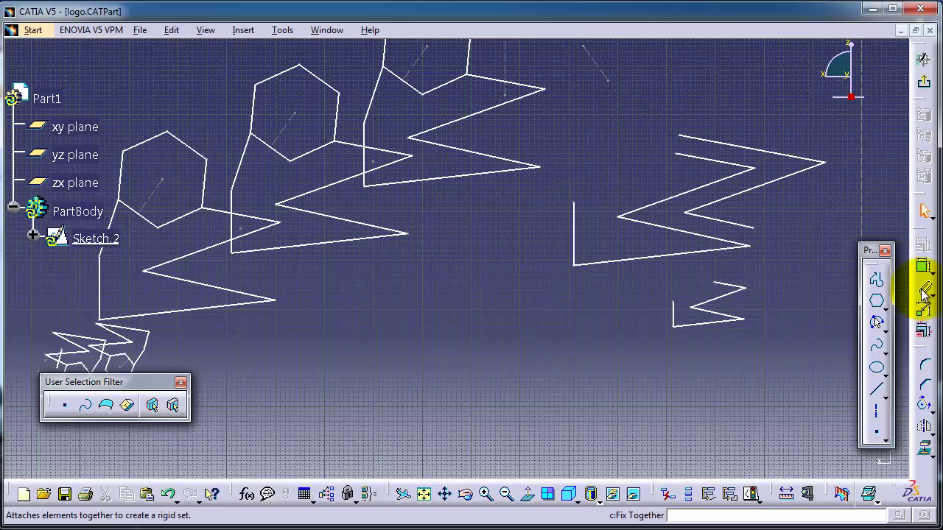
middle_drag(540, 201, 483, 425)
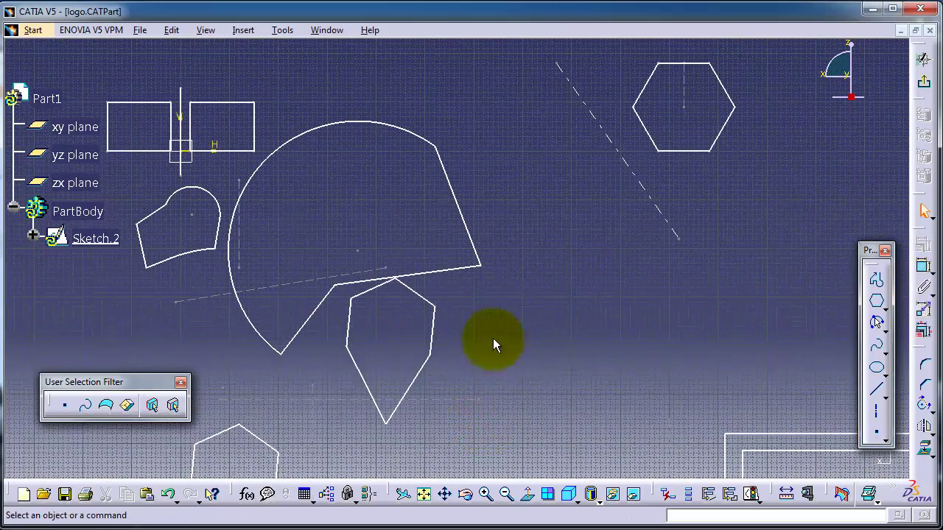
mouse_move(435, 281)
mouse_down()
mouse_move(427, 272)
mouse_move(437, 253)
mouse_move(400, 218)
mouse_move(361, 260)
mouse_move(415, 268)
mouse_move(481, 231)
mouse_move(417, 208)
mouse_move(369, 244)
mouse_move(469, 248)
mouse_move(476, 233)
mouse_move(397, 226)
mouse_up()
drag(323, 257, 333, 290)
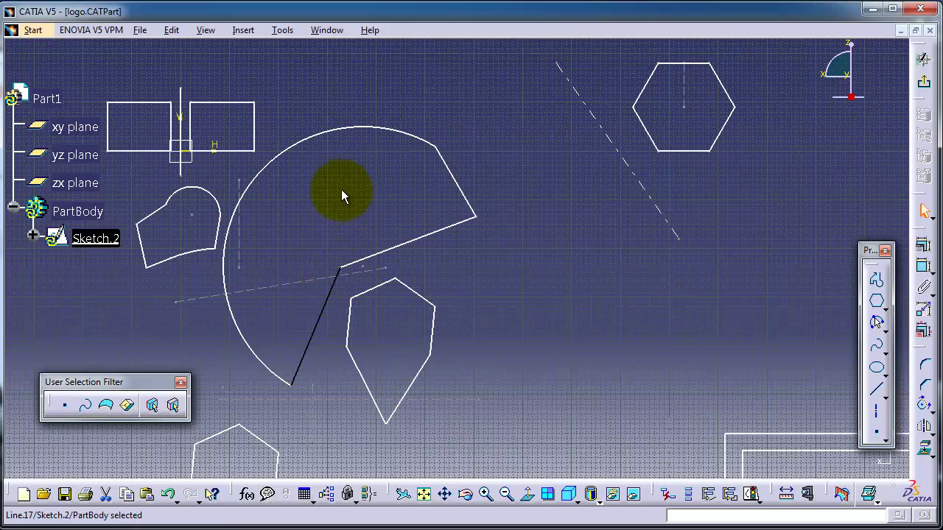
drag(343, 132, 362, 99)
drag(450, 239, 448, 218)
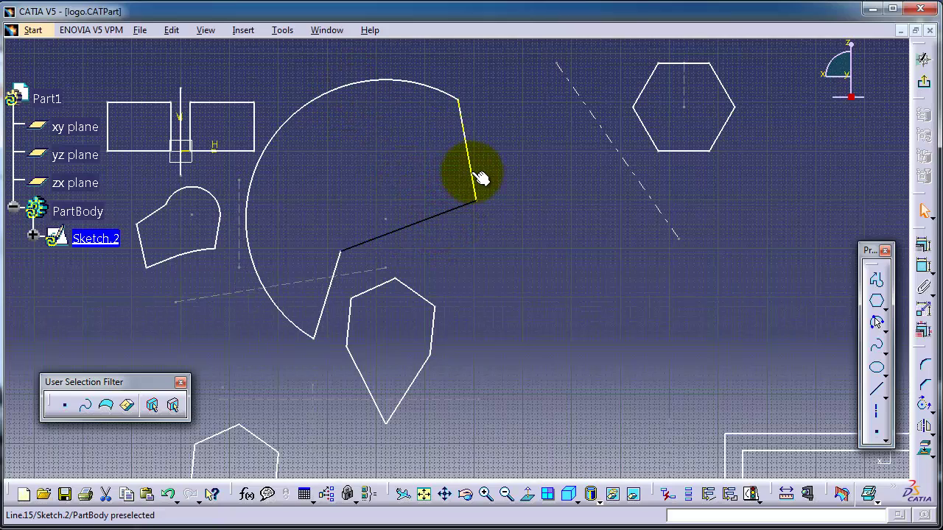
drag(479, 178, 402, 151)
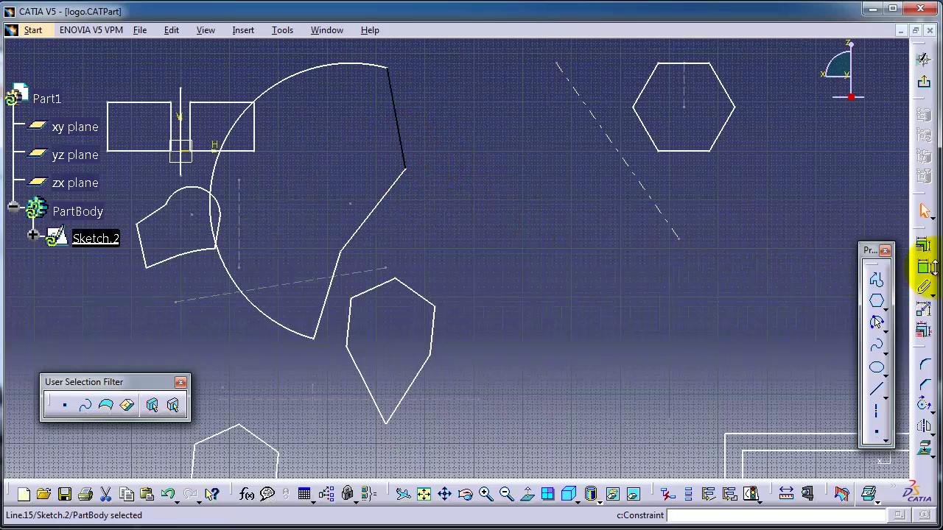
- Dimension the first edge (210.505) and the slanted line (215.242), setting both to 200
click(924, 268)
click(457, 153)
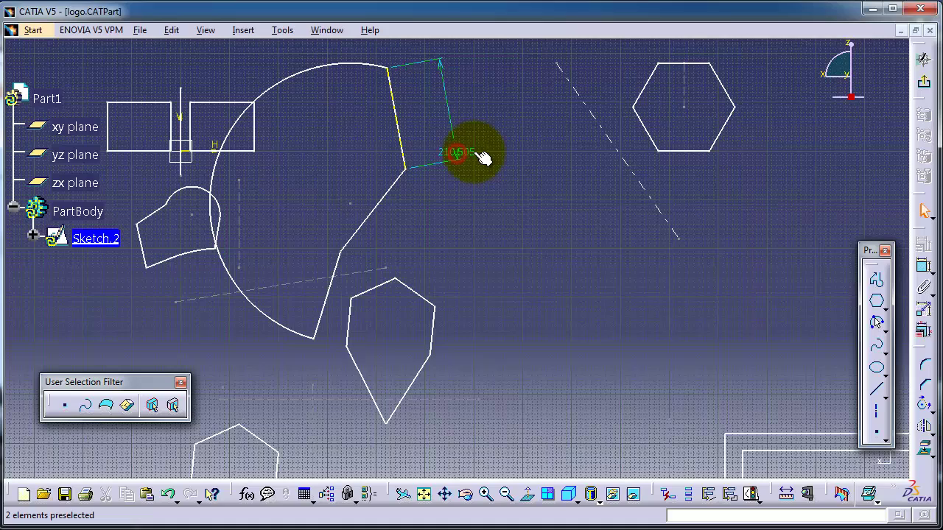
double_click(469, 153)
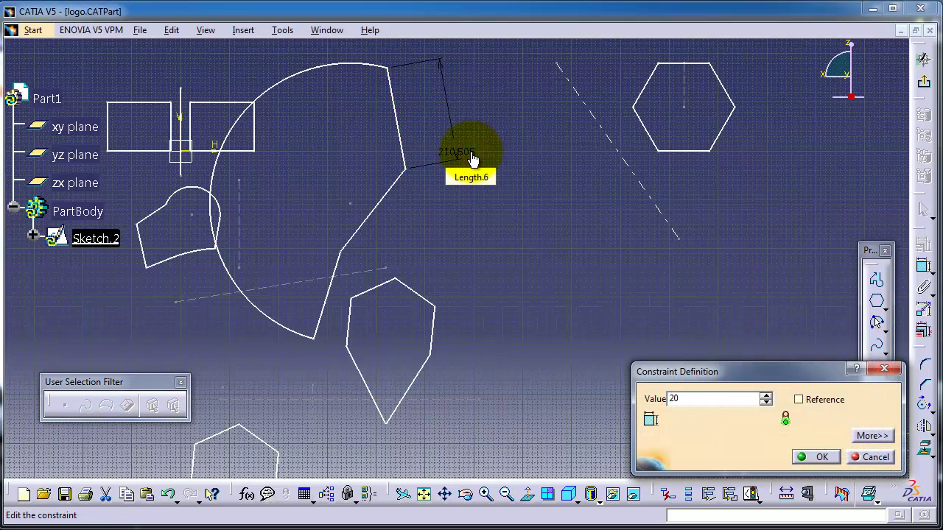
key(Return)
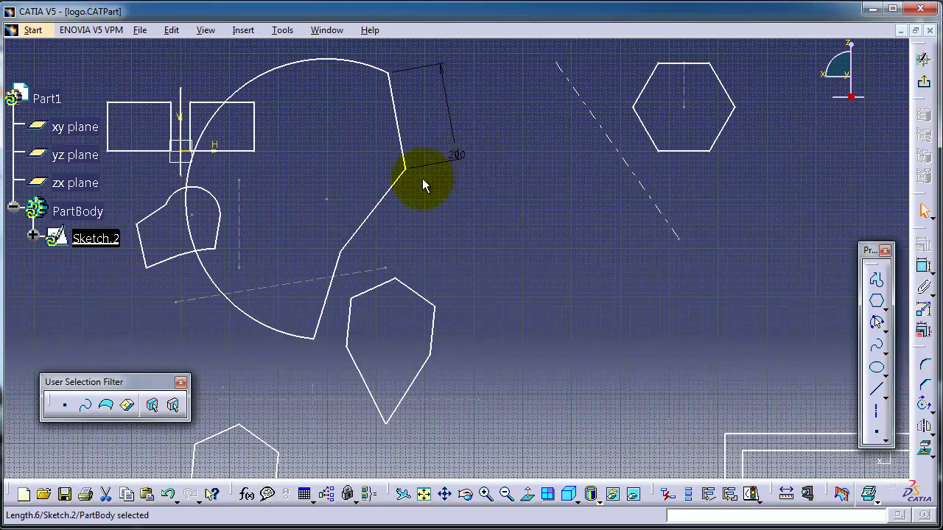
click(387, 193)
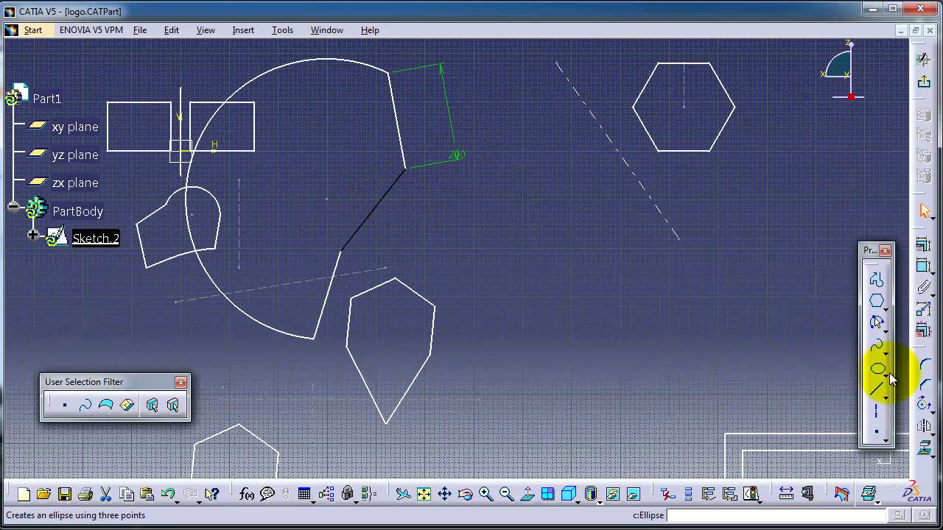
click(923, 265)
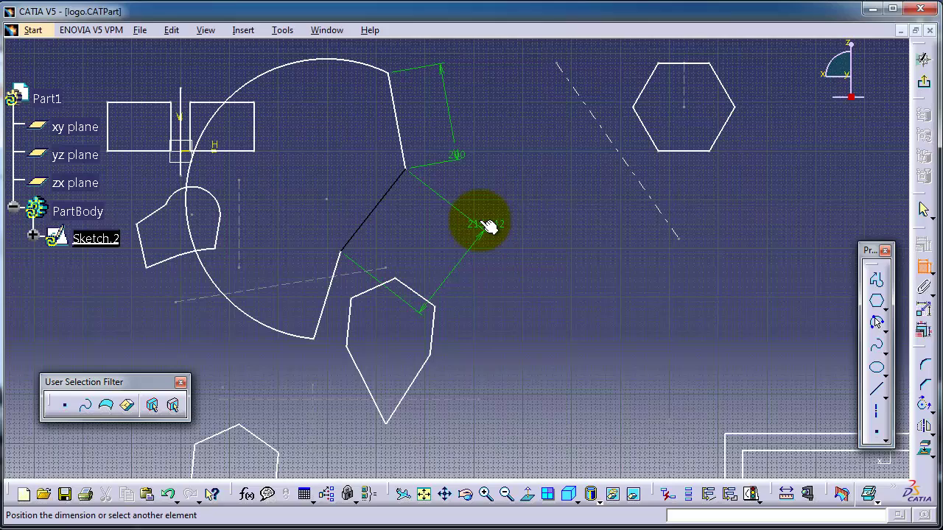
click(465, 220)
double_click(466, 220)
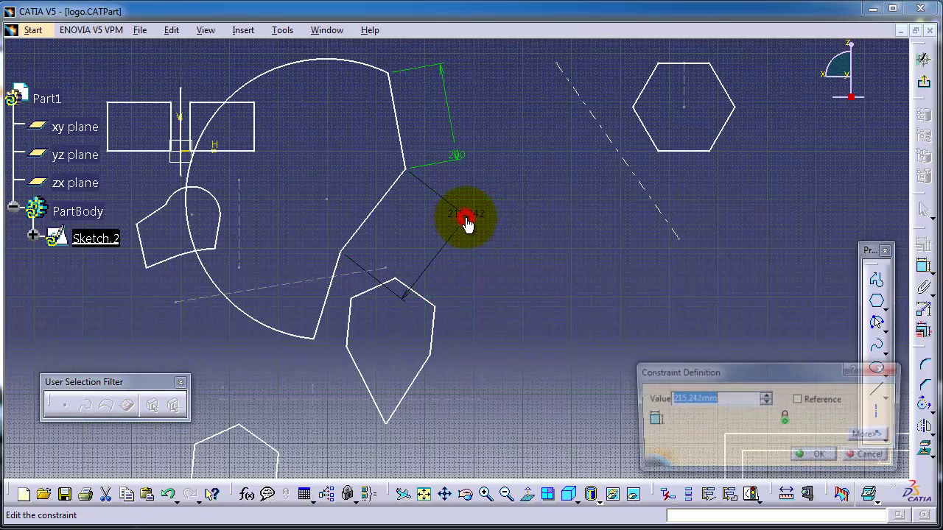
text(200)
key(Return)
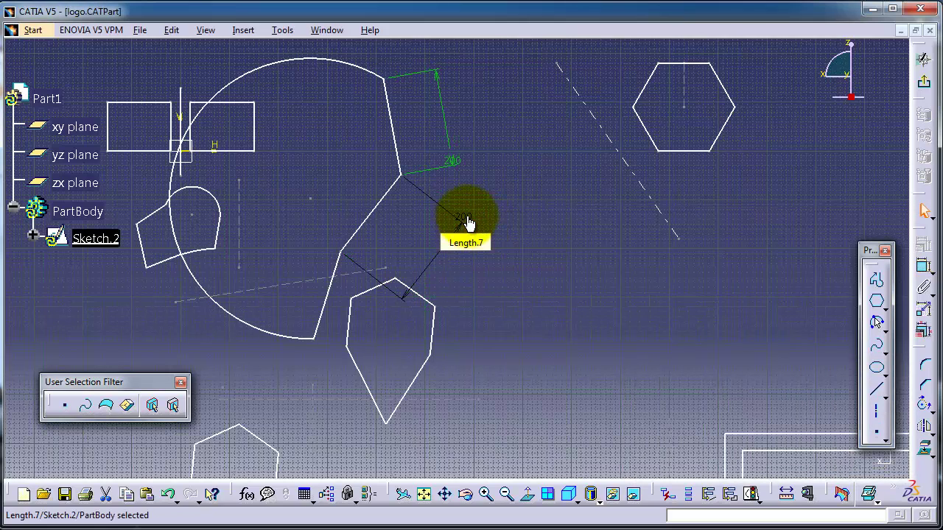
- Dimension the lower slanted edge, changing its 187.421 length to 200
click(324, 306)
click(922, 268)
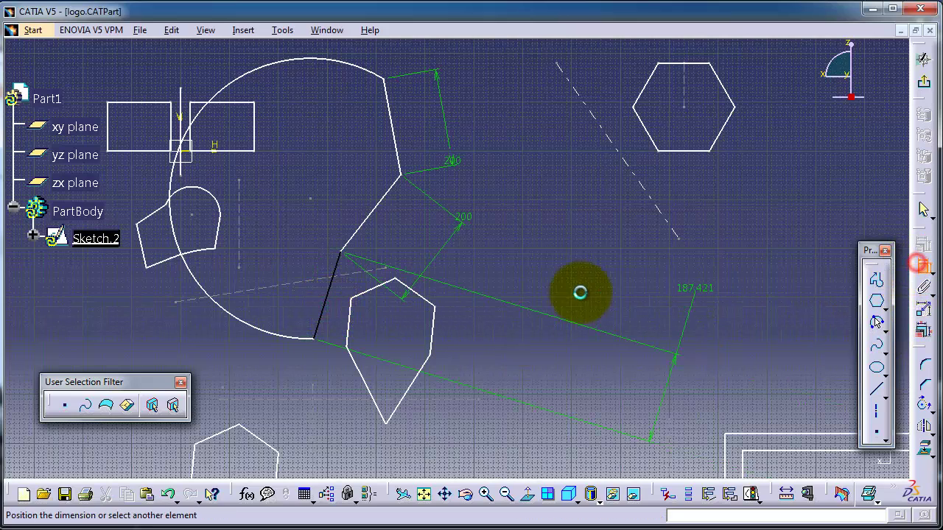
click(538, 315)
double_click(543, 315)
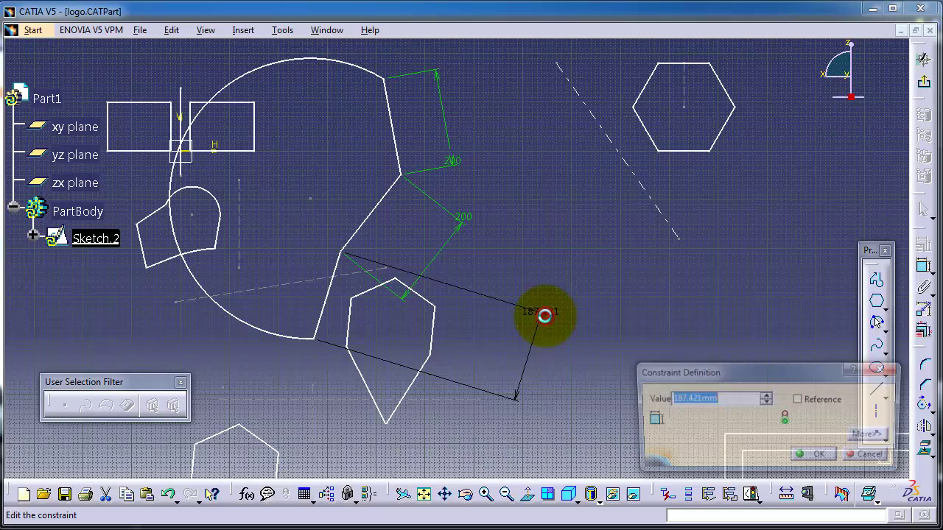
key(Return)
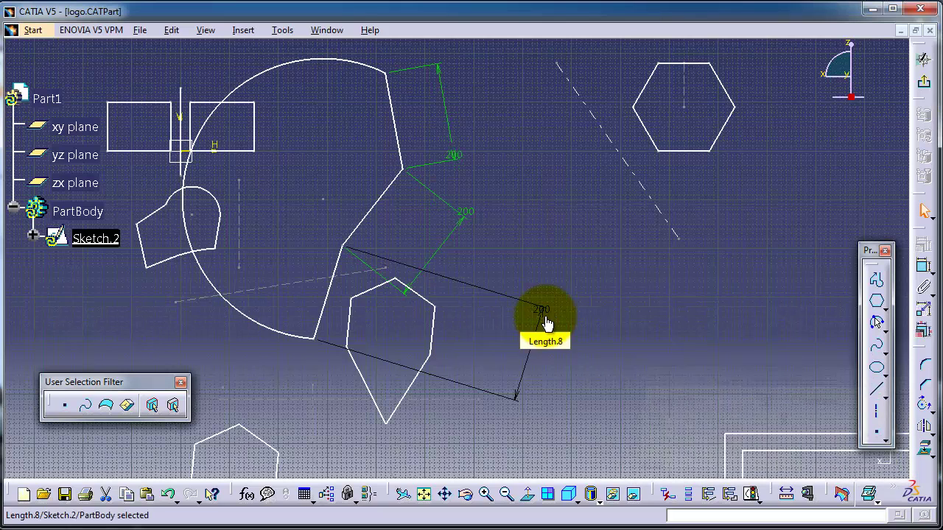
click(551, 293)
- Drag the profile's lines to show the profile distorts freely
mouse_move(386, 198)
mouse_down()
mouse_move(417, 193)
mouse_move(406, 213)
mouse_move(374, 183)
mouse_move(395, 201)
mouse_move(374, 217)
mouse_move(372, 190)
mouse_move(372, 213)
mouse_move(331, 182)
mouse_move(384, 218)
mouse_move(360, 214)
mouse_move(370, 181)
mouse_move(386, 224)
mouse_move(317, 192)
mouse_move(435, 234)
mouse_up()
mouse_move(384, 292)
mouse_down()
mouse_move(354, 270)
mouse_move(385, 317)
mouse_move(337, 258)
mouse_move(403, 277)
mouse_up()
click(403, 276)
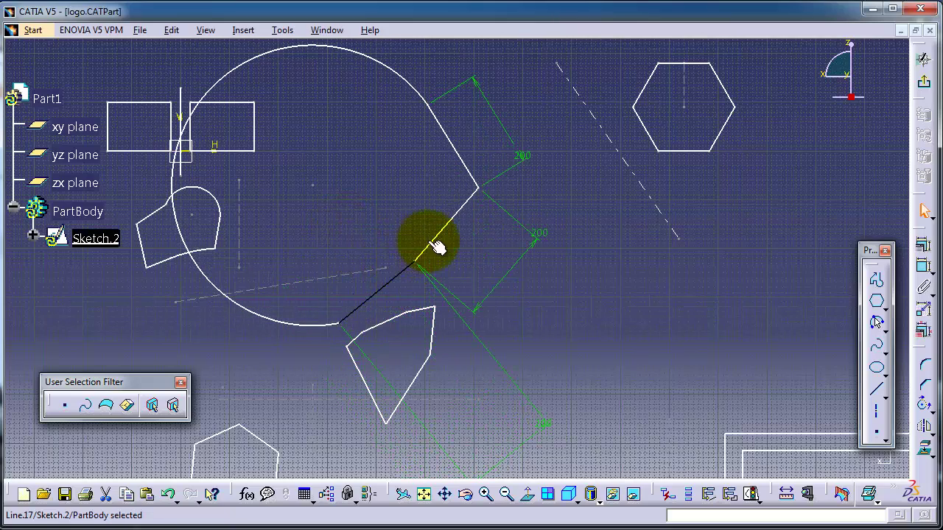
mouse_move(448, 237)
mouse_down()
mouse_move(337, 213)
mouse_move(378, 193)
mouse_up()
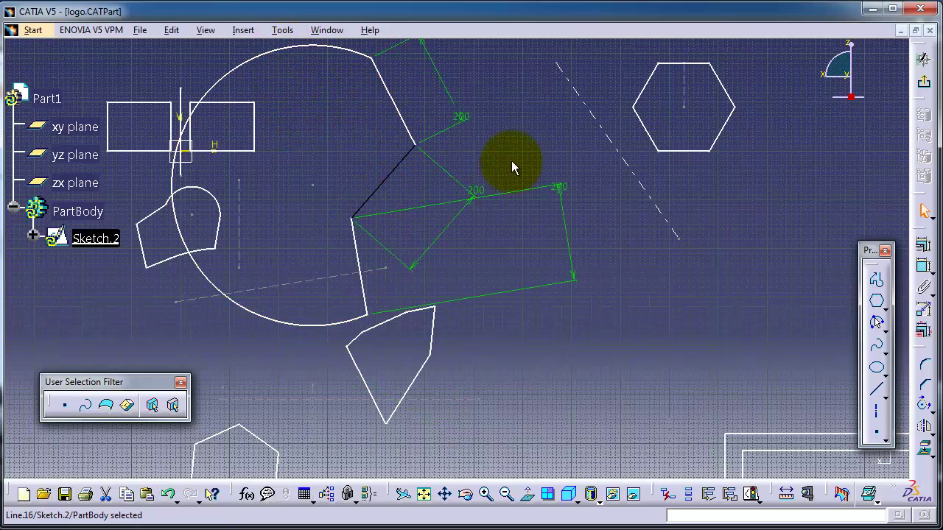
- Select the upper slanted, middle slanted and vertical lines of the profile together
click(396, 103)
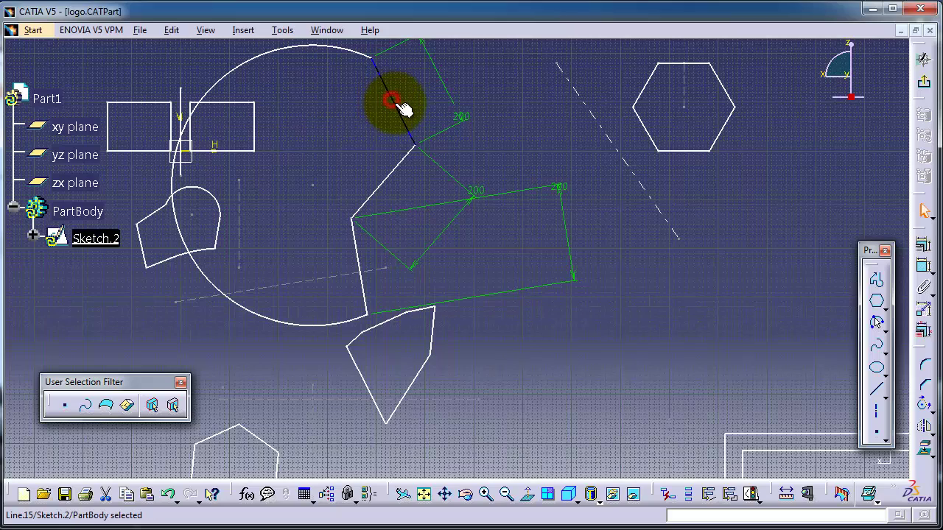
ctrl+click(404, 157)
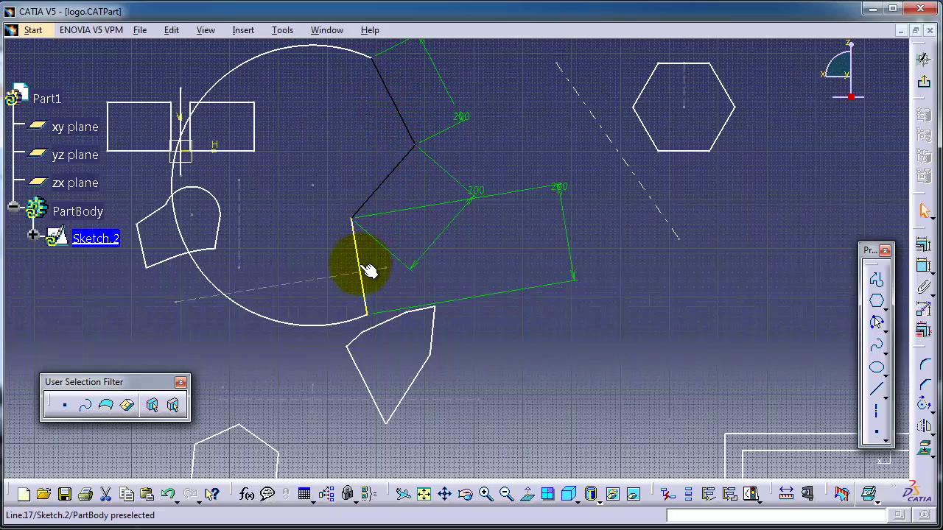
ctrl+click(368, 271)
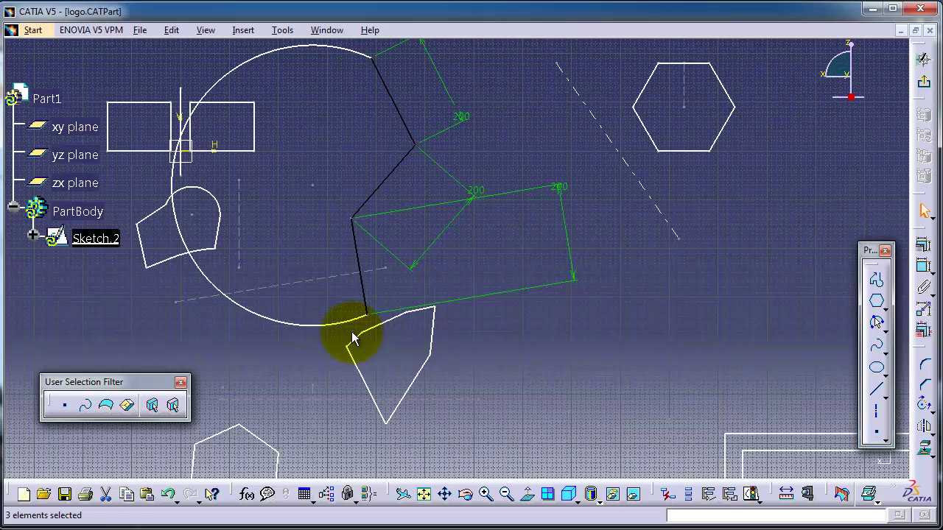
- Apply Fix Together to the three selected lines and their points, then drag the profile to confirm it moves rigidly
click(925, 288)
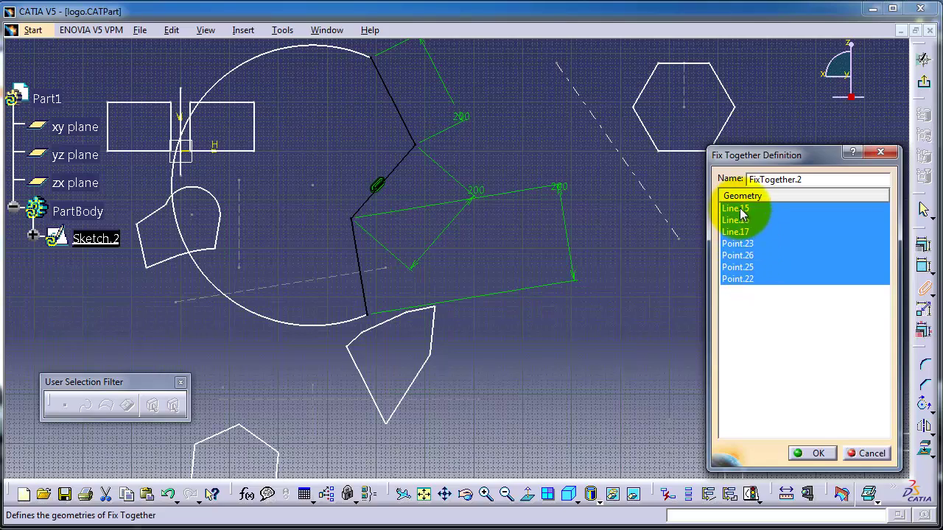
click(807, 453)
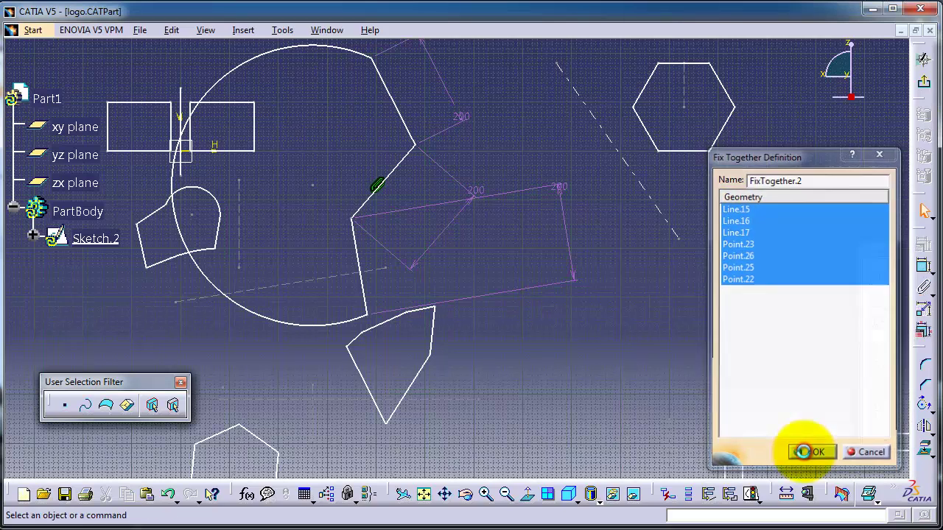
mouse_move(390, 165)
mouse_down()
mouse_move(444, 172)
mouse_move(461, 240)
mouse_move(386, 184)
mouse_move(506, 208)
mouse_move(673, 331)
mouse_move(511, 193)
mouse_move(557, 214)
mouse_move(620, 300)
mouse_move(654, 316)
mouse_move(652, 216)
mouse_move(680, 328)
mouse_up()
middle_drag(682, 321, 671, 244)
mouse_move(653, 221)
mouse_down()
mouse_move(625, 267)
mouse_move(646, 322)
mouse_move(655, 322)
mouse_move(655, 297)
mouse_move(627, 238)
mouse_move(520, 178)
mouse_move(545, 176)
mouse_move(594, 200)
mouse_move(658, 265)
mouse_move(606, 196)
mouse_move(612, 246)
mouse_move(612, 237)
mouse_up()
- Delete the 250, 200 and remaining long length dimensions from the fixed profile
click(675, 188)
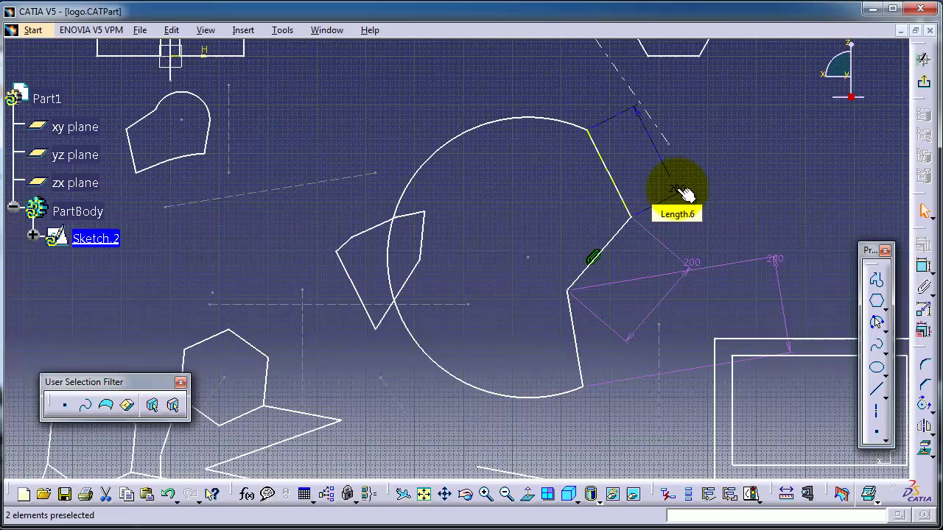
key(Delete)
click(690, 260)
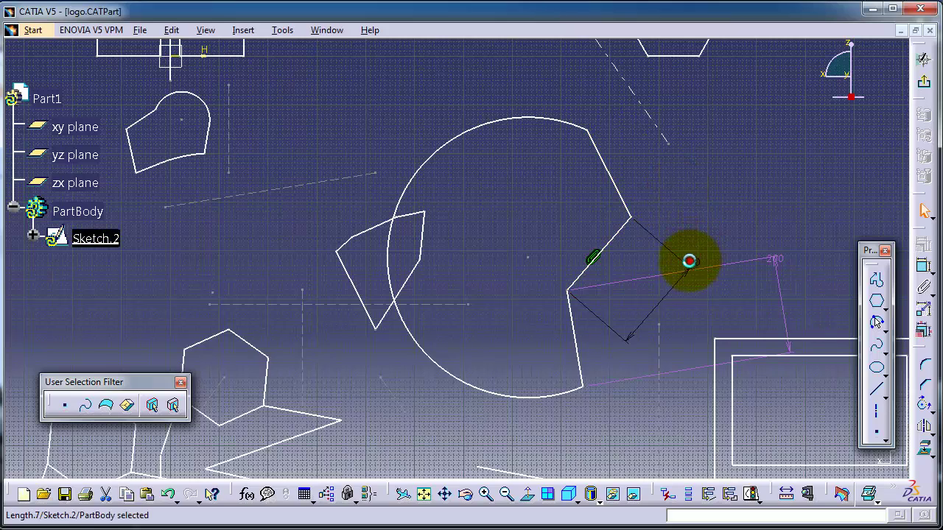
key(Delete)
click(774, 262)
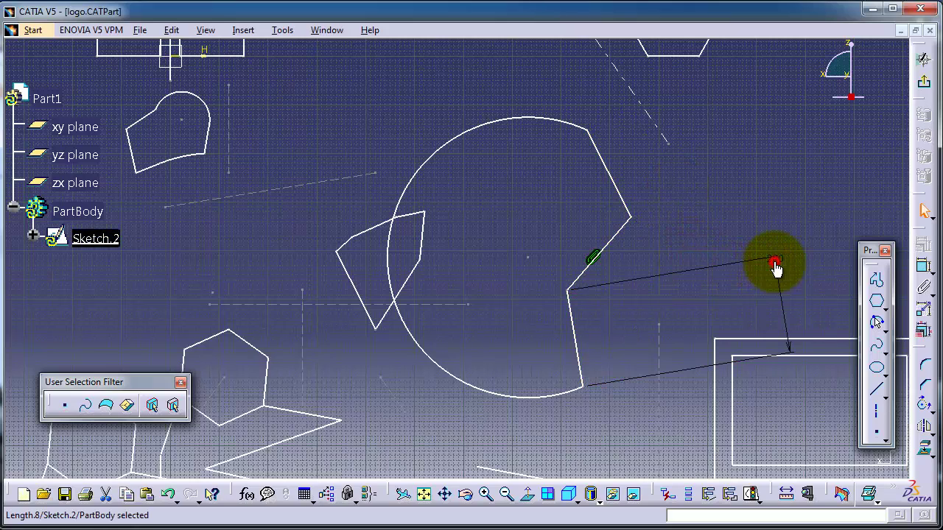
key(Delete)
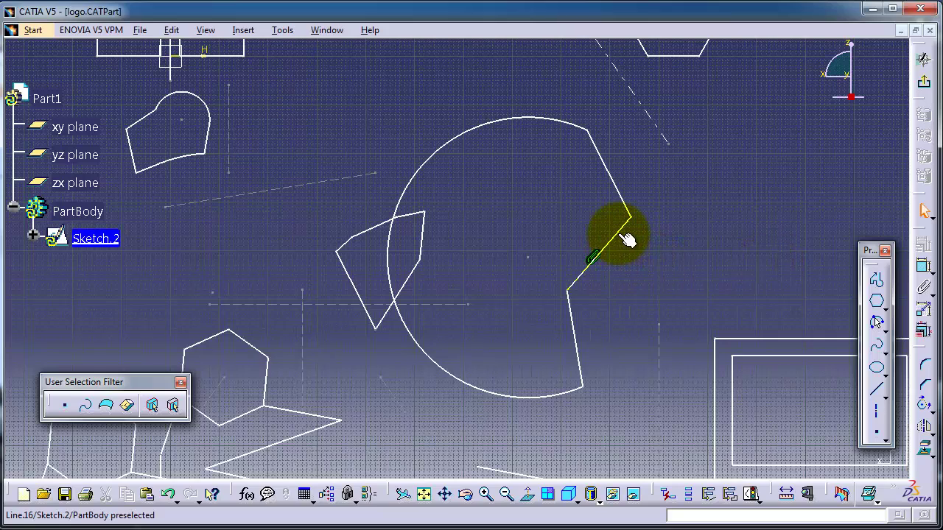
- Drag the profile, then add a 200 dimension to the upper slanted line and delete it
drag(617, 234, 654, 261)
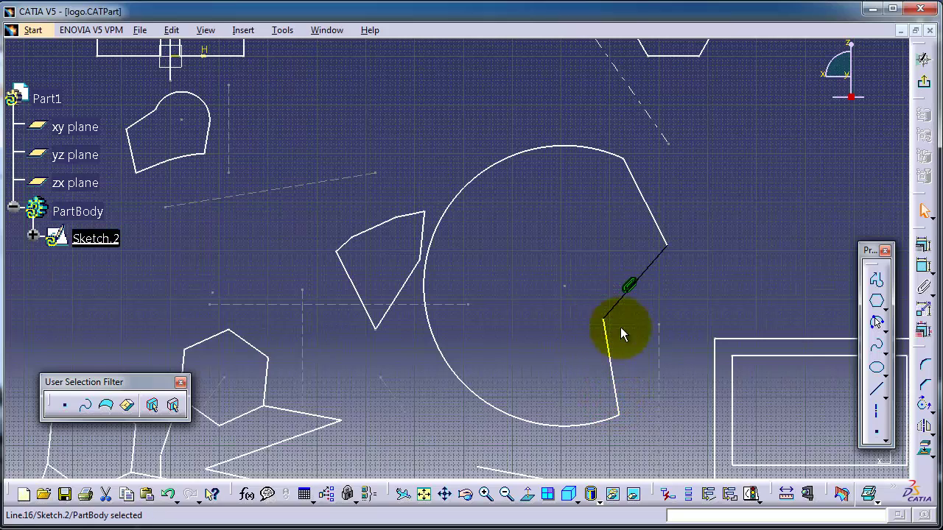
mouse_move(667, 231)
mouse_down()
mouse_move(679, 211)
mouse_move(674, 196)
mouse_move(678, 228)
mouse_up()
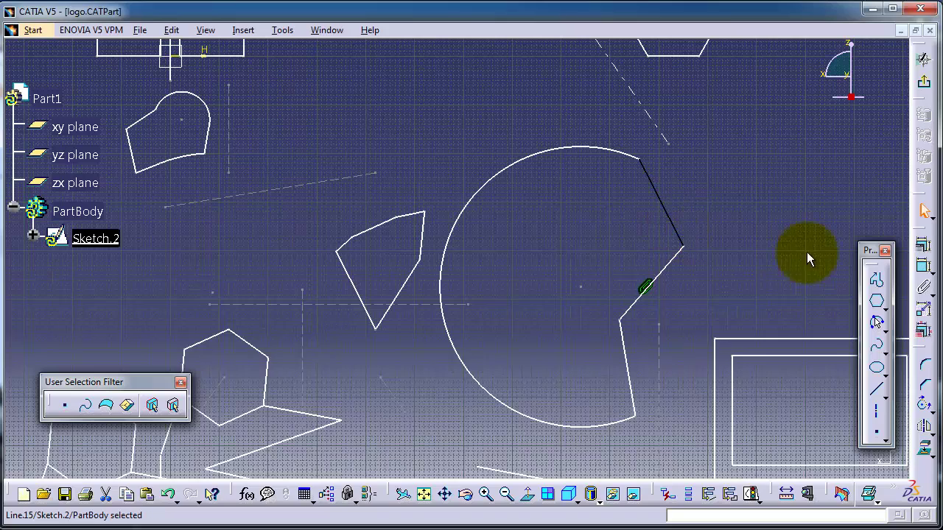
click(927, 276)
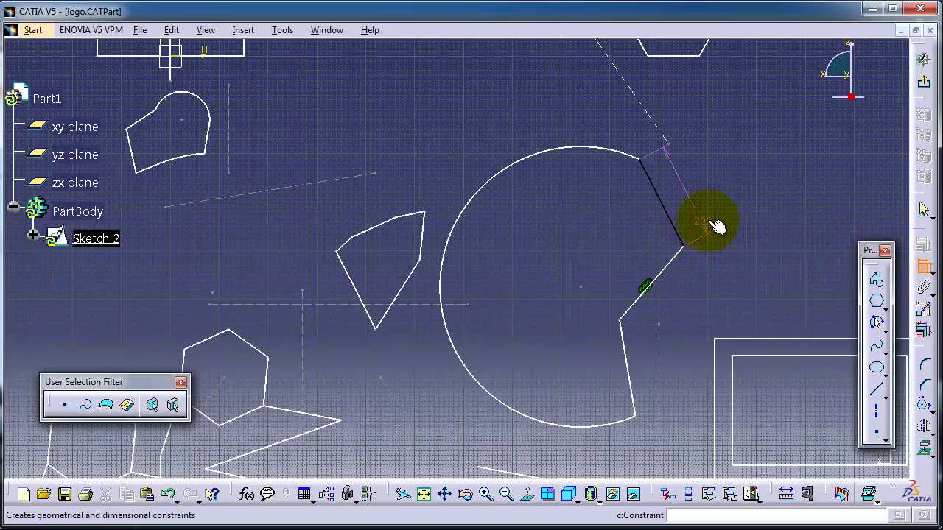
click(713, 219)
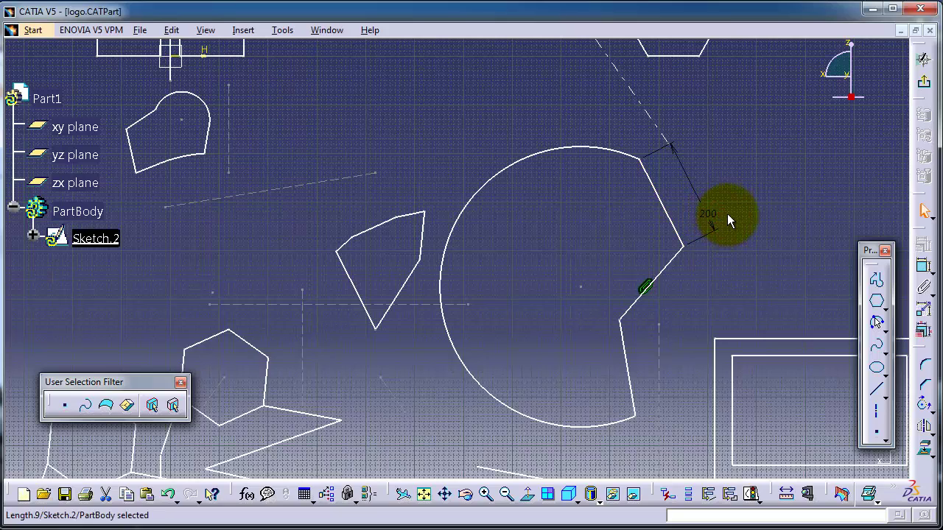
key(Delete)
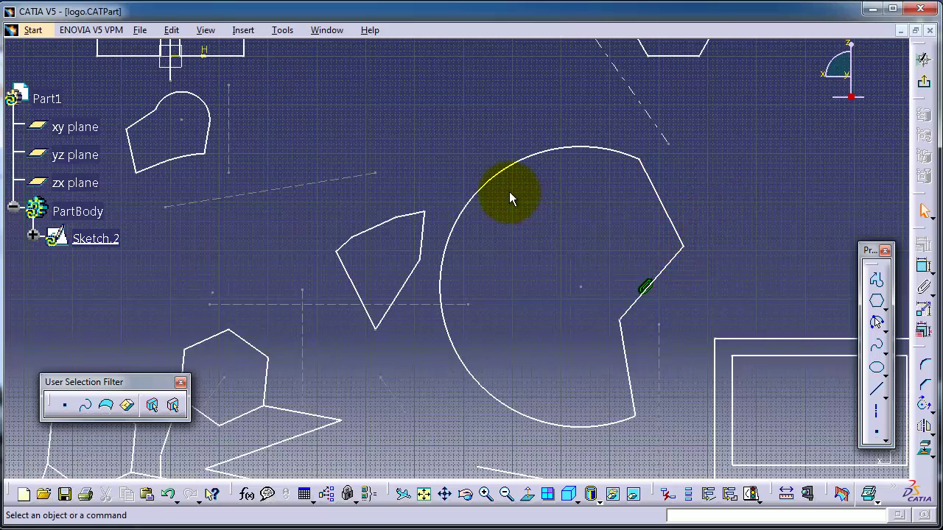
- Reshape the kite polygon, fix its lines and points together, and rotate it as one piece
drag(536, 166, 582, 143)
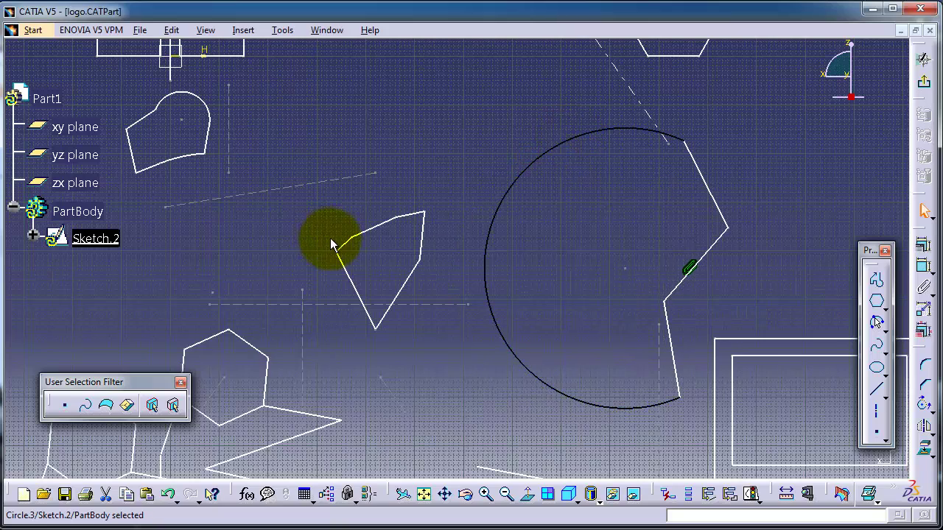
drag(373, 239, 355, 209)
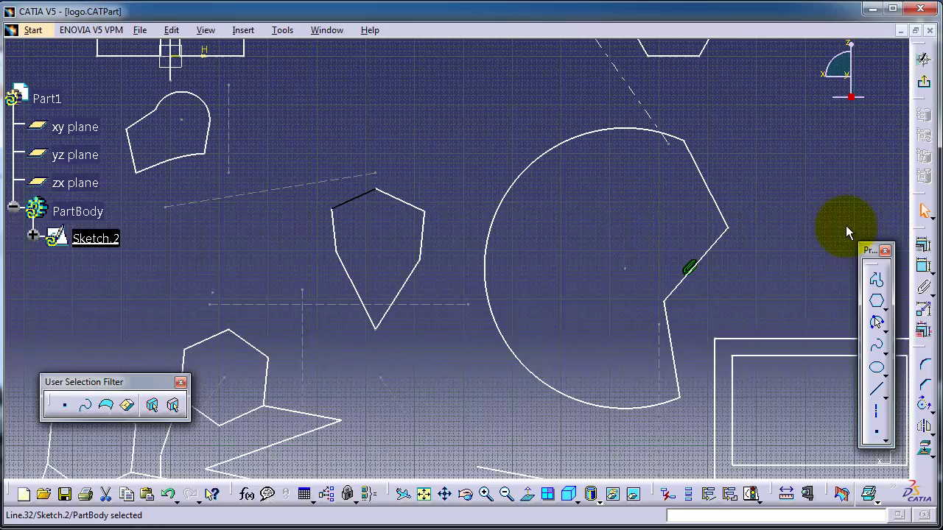
mouse_move(304, 161)
mouse_down()
mouse_move(440, 368)
mouse_move(457, 365)
mouse_up()
click(924, 289)
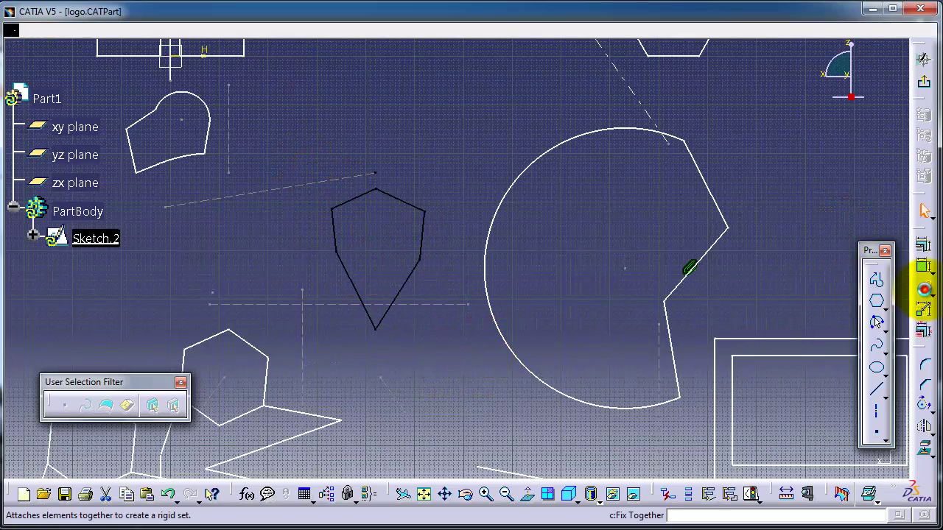
click(817, 451)
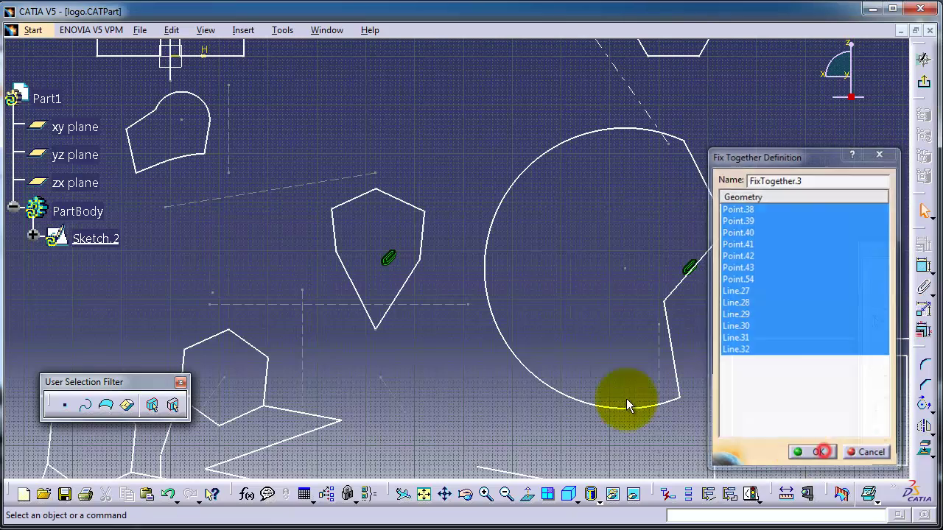
drag(412, 274, 361, 301)
- Reshape the top-left profile by pulling one of its segments and its arc
middle_drag(386, 189, 519, 163)
mouse_move(326, 132)
mouse_down()
mouse_move(312, 133)
mouse_move(326, 150)
mouse_move(301, 126)
mouse_move(305, 141)
mouse_move(282, 129)
mouse_up()
mouse_move(300, 80)
mouse_down()
mouse_move(316, 69)
mouse_move(305, 65)
mouse_up()
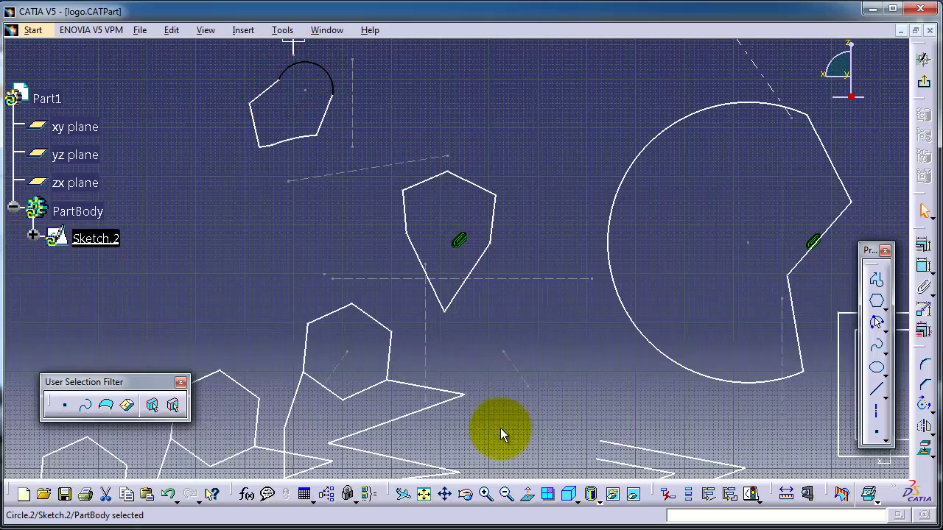